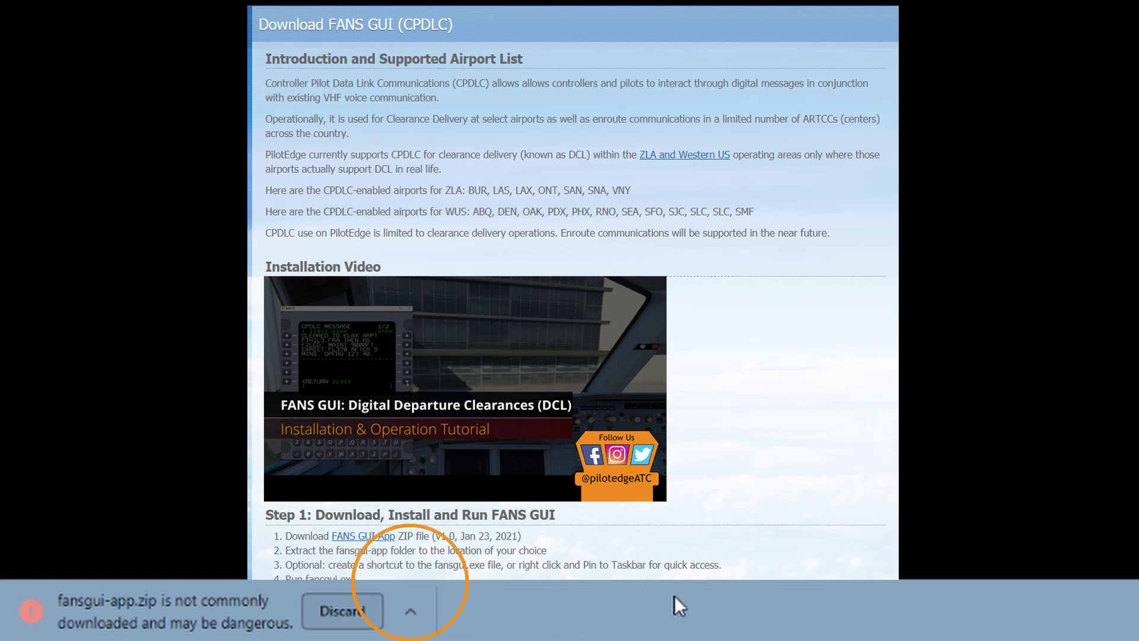
# Keep the flagged fansgui-app.zip download despite Chrome's safety warning
pyautogui.click(405, 610)
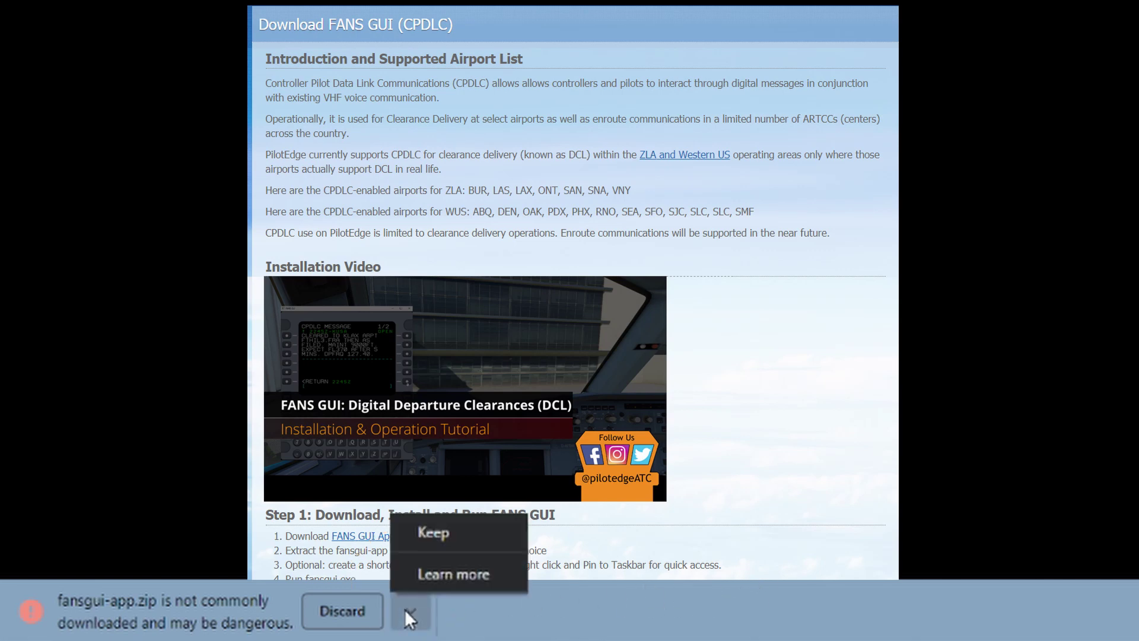
pyautogui.click(426, 532)
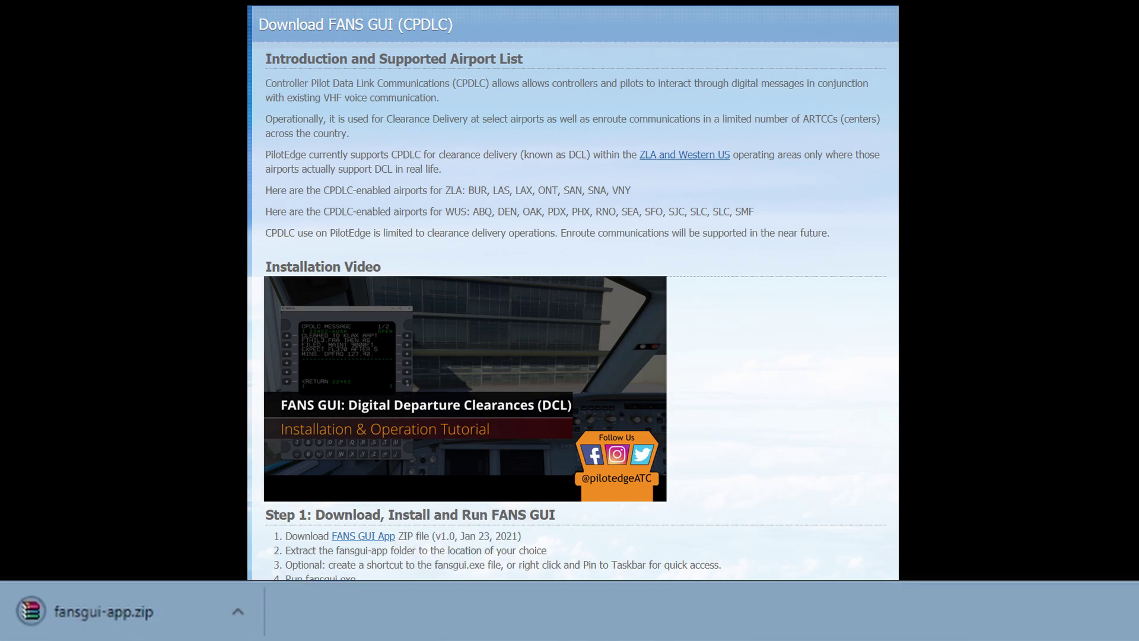
# Open fansgui-app.zip in WinRAR, extract the fansgui-app folder to the desktop, and open it
pyautogui.click(150, 626)
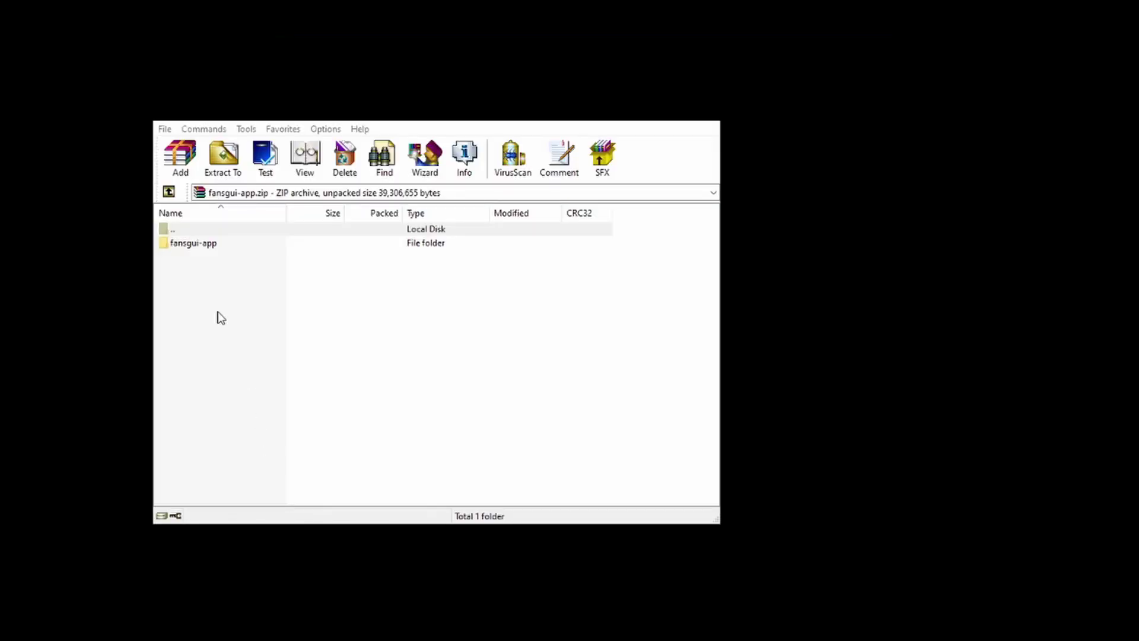
pyautogui.moveTo(191, 248); pyautogui.dragTo(765, 305)
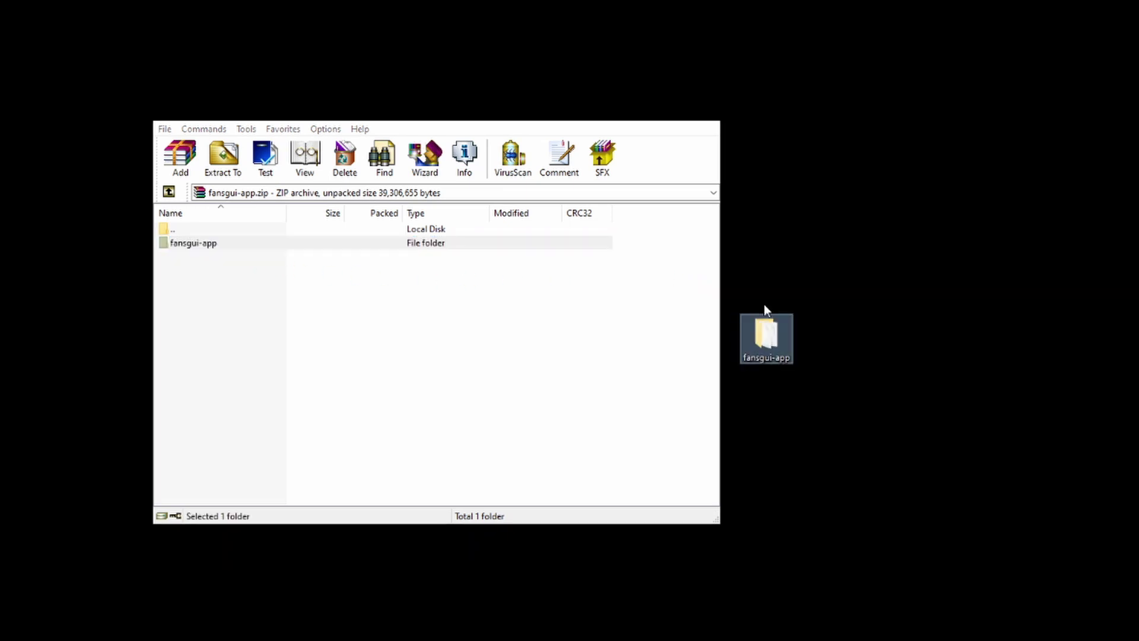
pyautogui.doubleClick(766, 339)
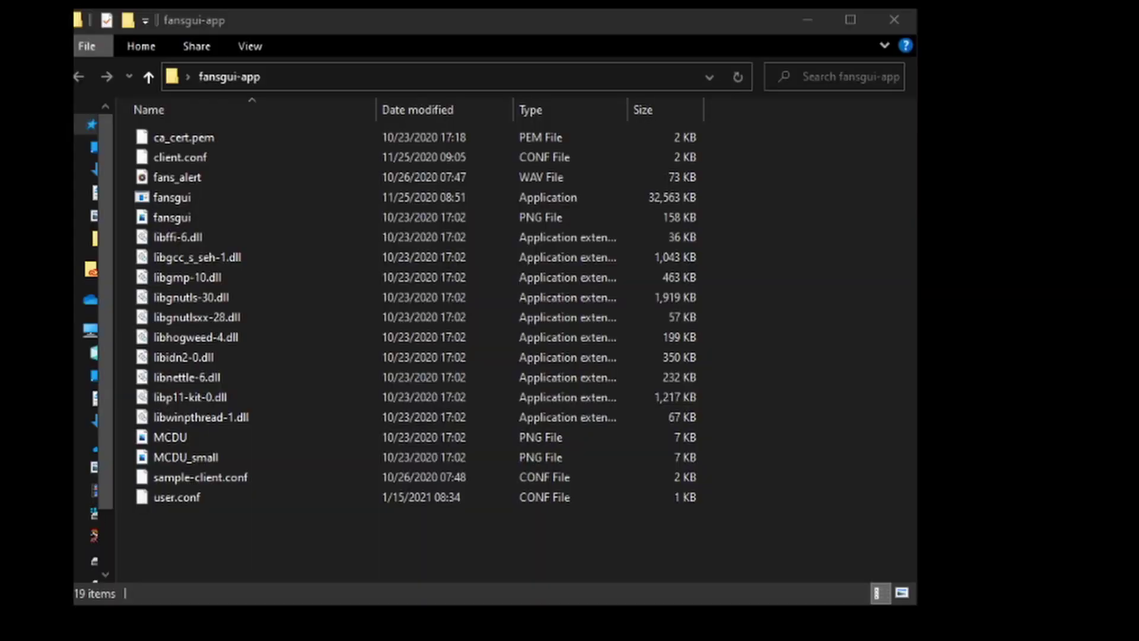
# Create a desktop shortcut for fansgui.exe and launch FANS GUI from it
pyautogui.click(192, 195)
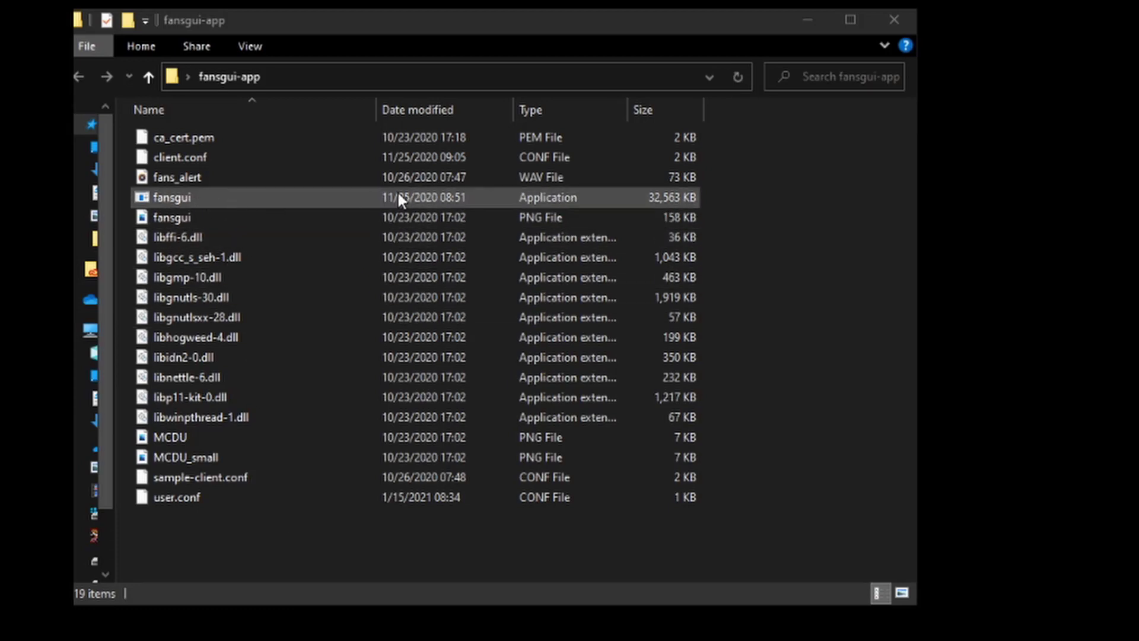
pyautogui.click(196, 197)
pyautogui.rightClick(205, 197)
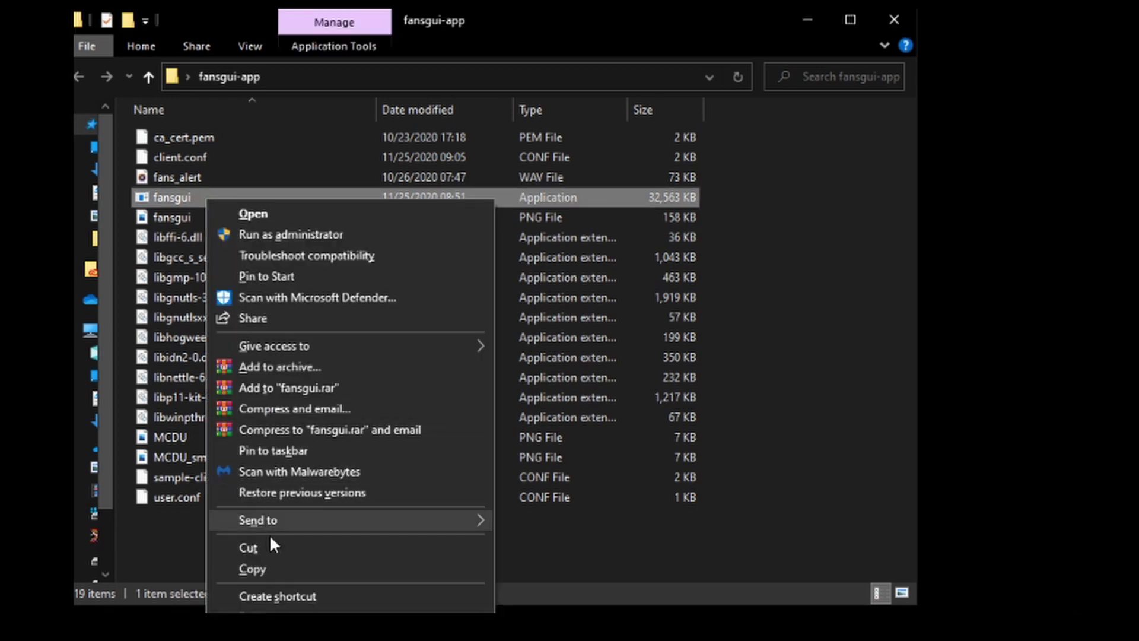
pyautogui.click(274, 591)
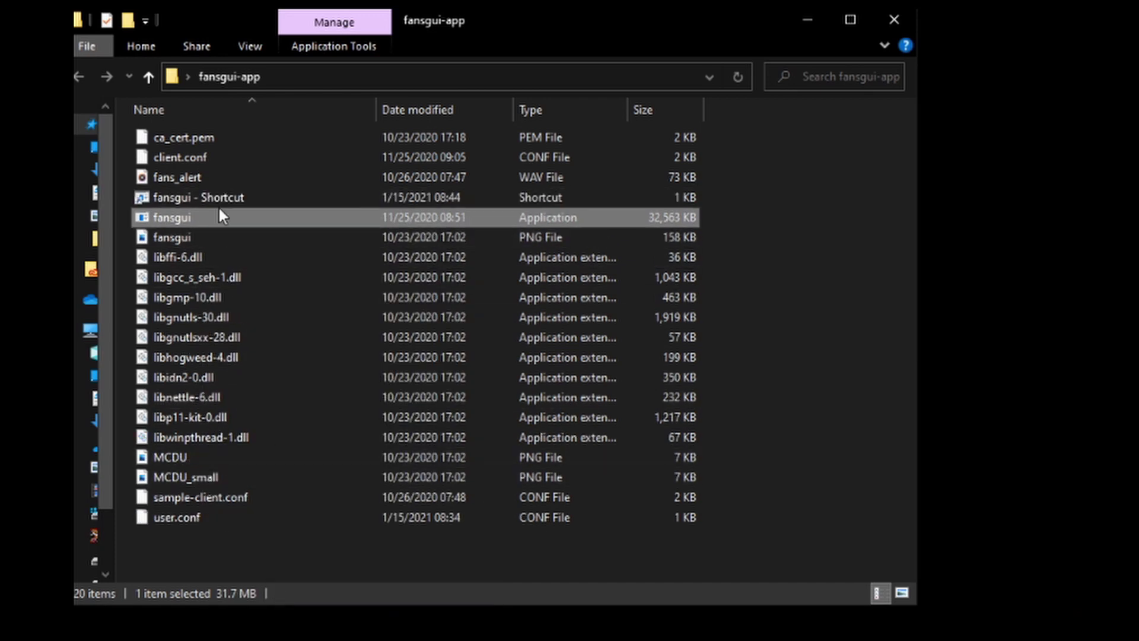
pyautogui.moveTo(219, 194); pyautogui.dragTo(985, 333)
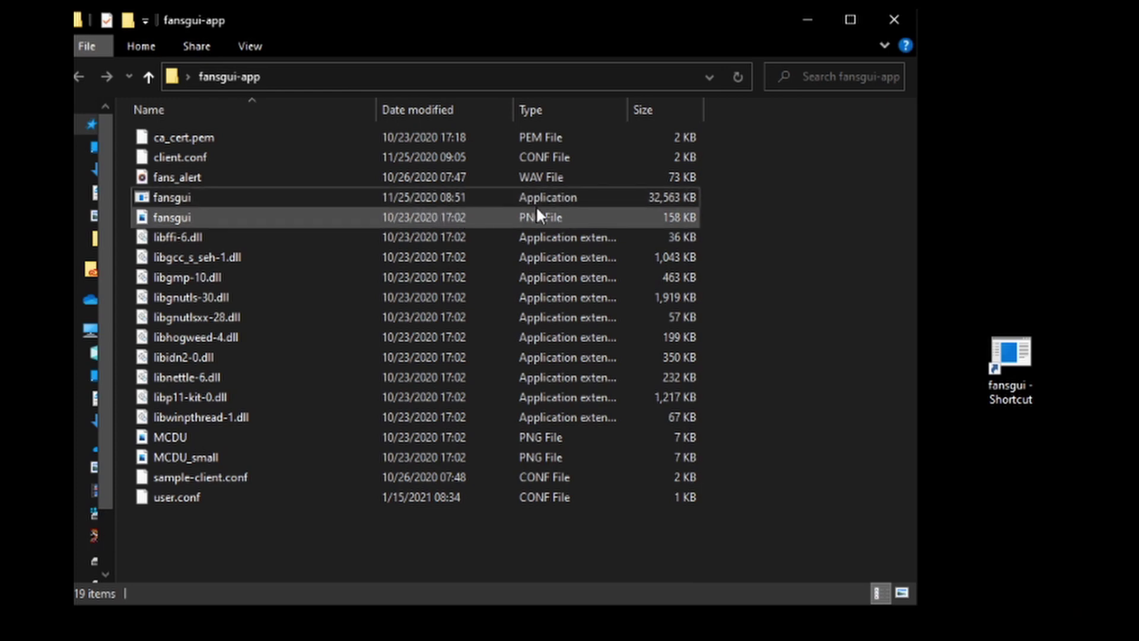
pyautogui.click(1007, 362)
pyautogui.doubleClick(1008, 362)
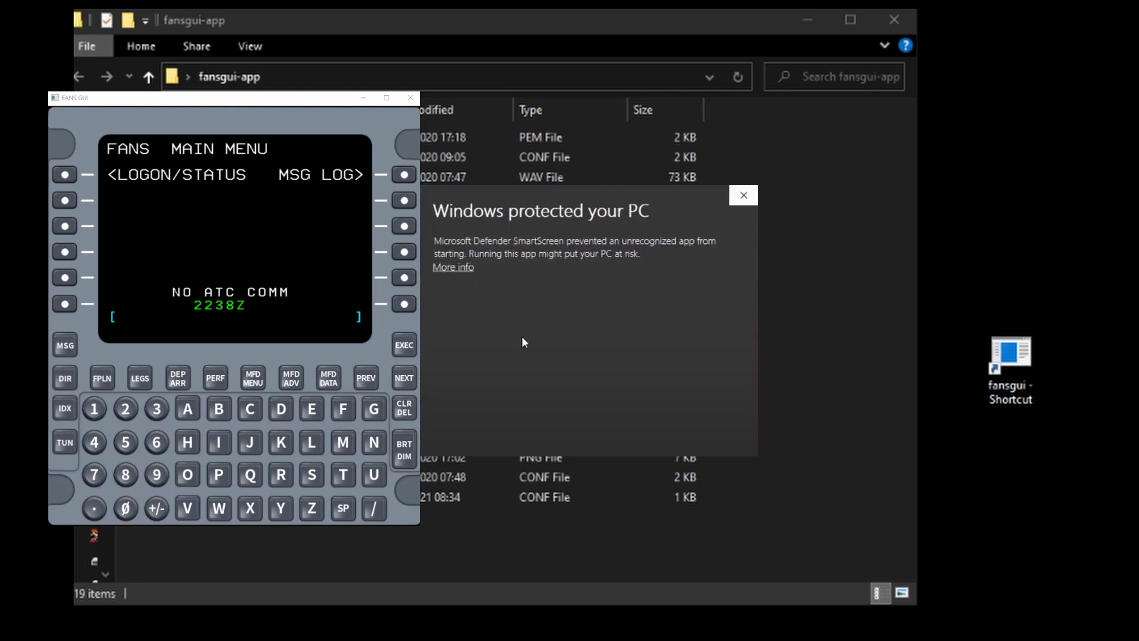
# Get past the SmartScreen block with More info and Run anyway
pyautogui.click(454, 267)
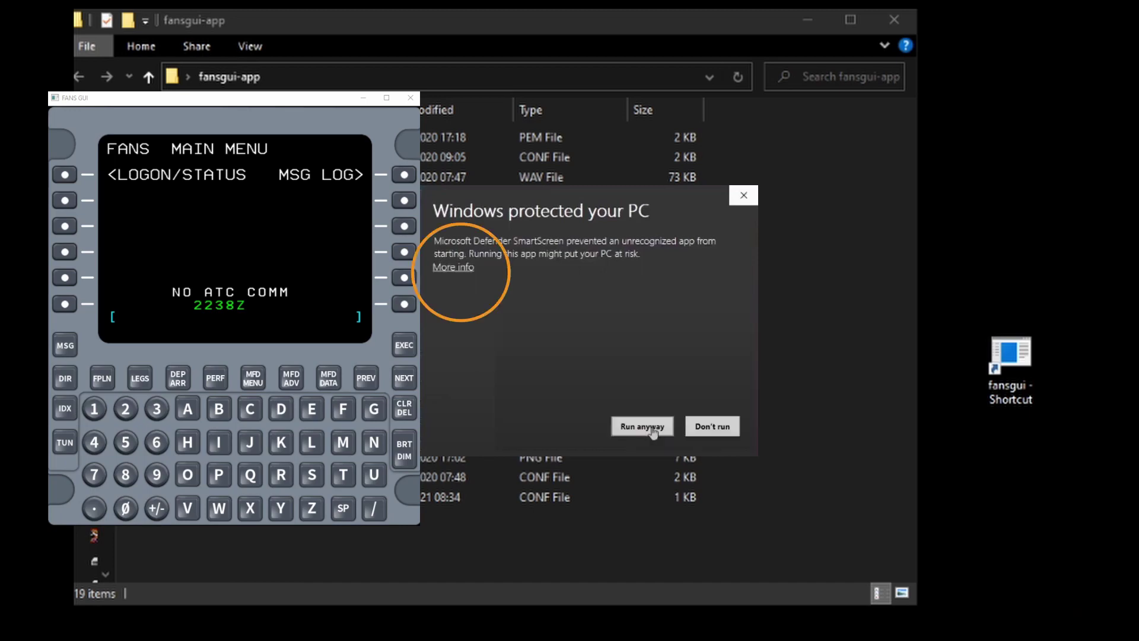
pyautogui.click(653, 432)
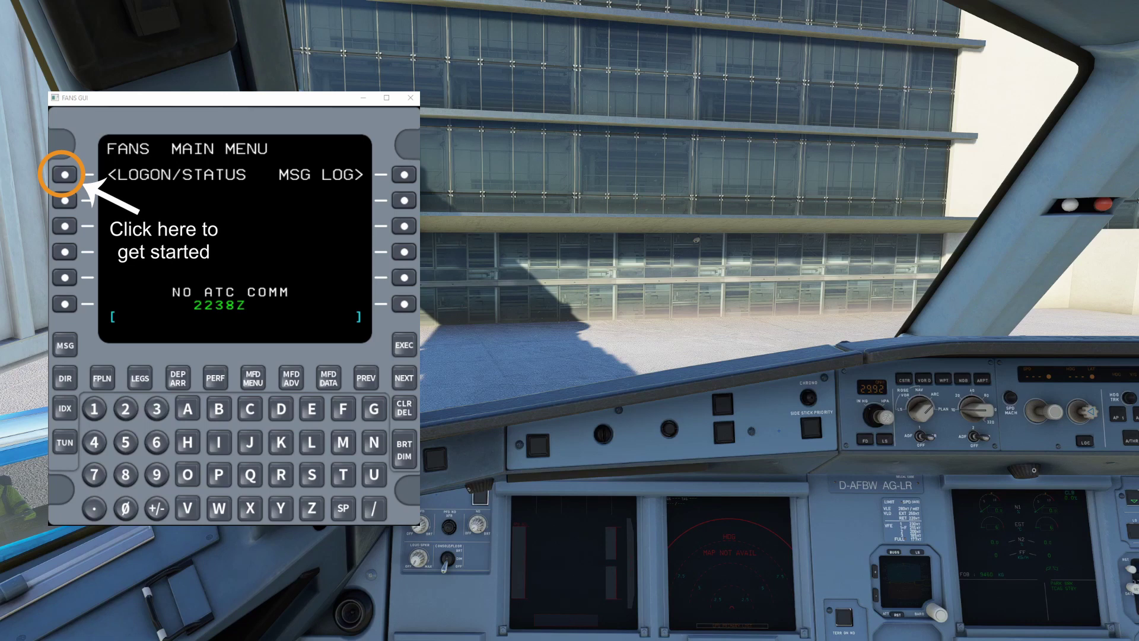
# Set flight ID N921VN, request logon to KUSA, and clear the LOGON DENIED message
pyautogui.click(65, 173)
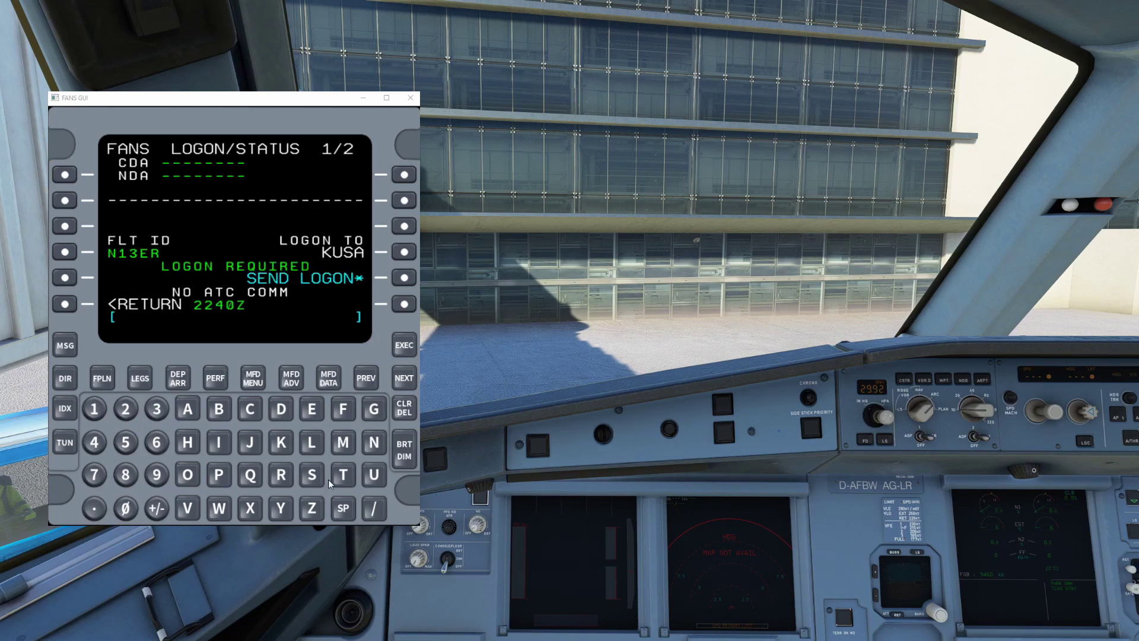
pyautogui.click(373, 450)
pyautogui.click(157, 474)
pyautogui.click(123, 409)
pyautogui.click(93, 408)
pyautogui.click(190, 509)
pyautogui.click(373, 443)
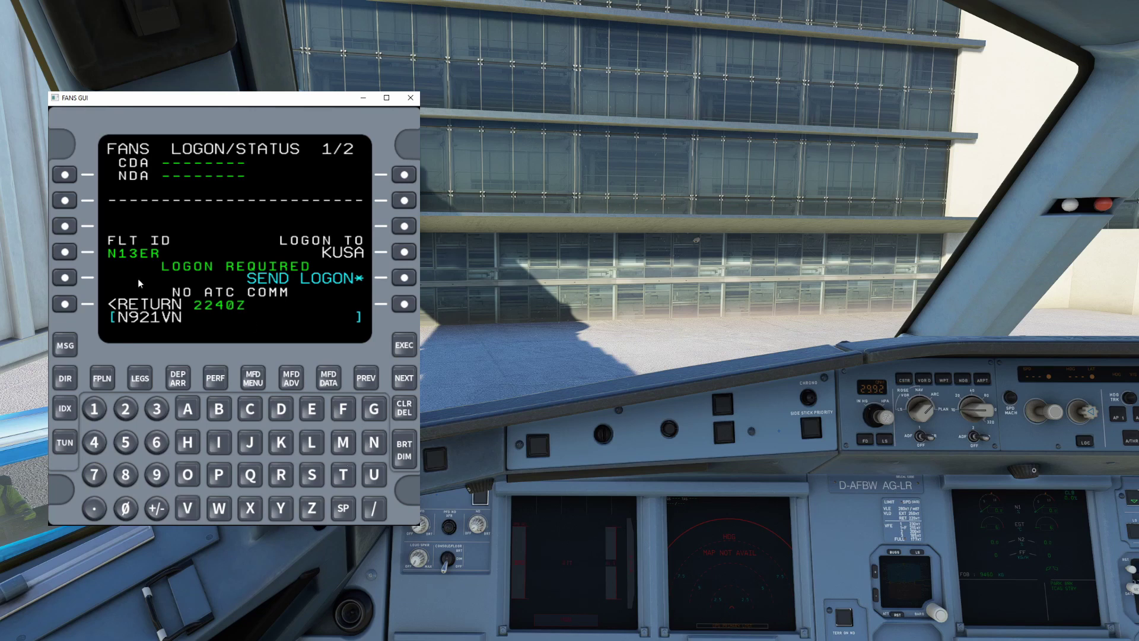
pyautogui.click(65, 253)
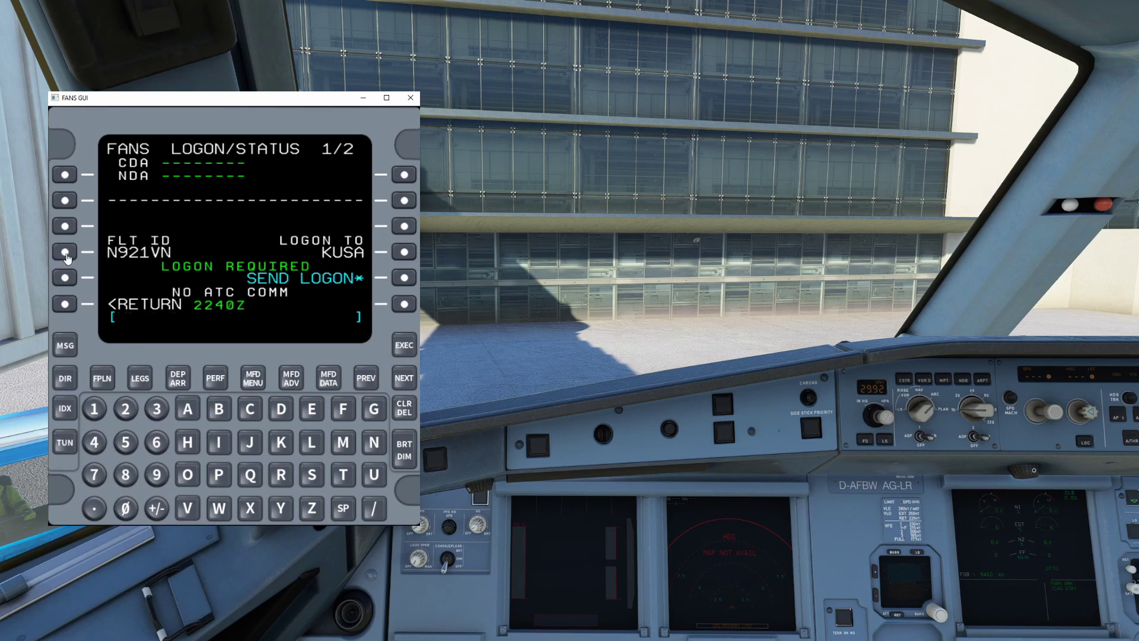
pyautogui.click(403, 279)
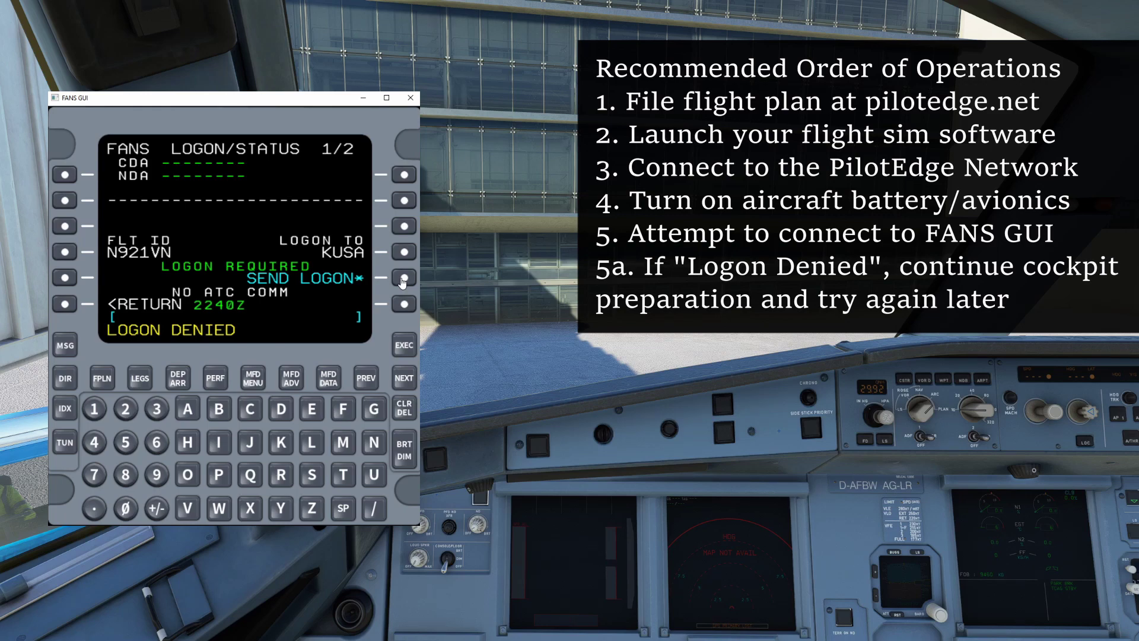
pyautogui.click(404, 408)
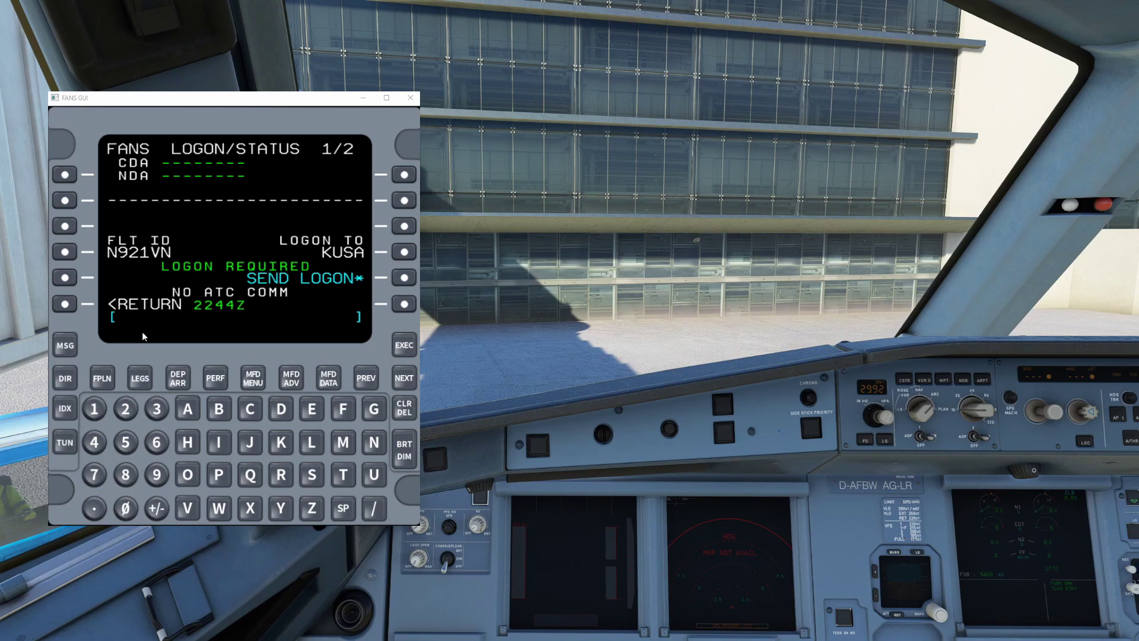
# Resend the logon request to KUSA from the LOGON/STATUS page
pyautogui.click(405, 277)
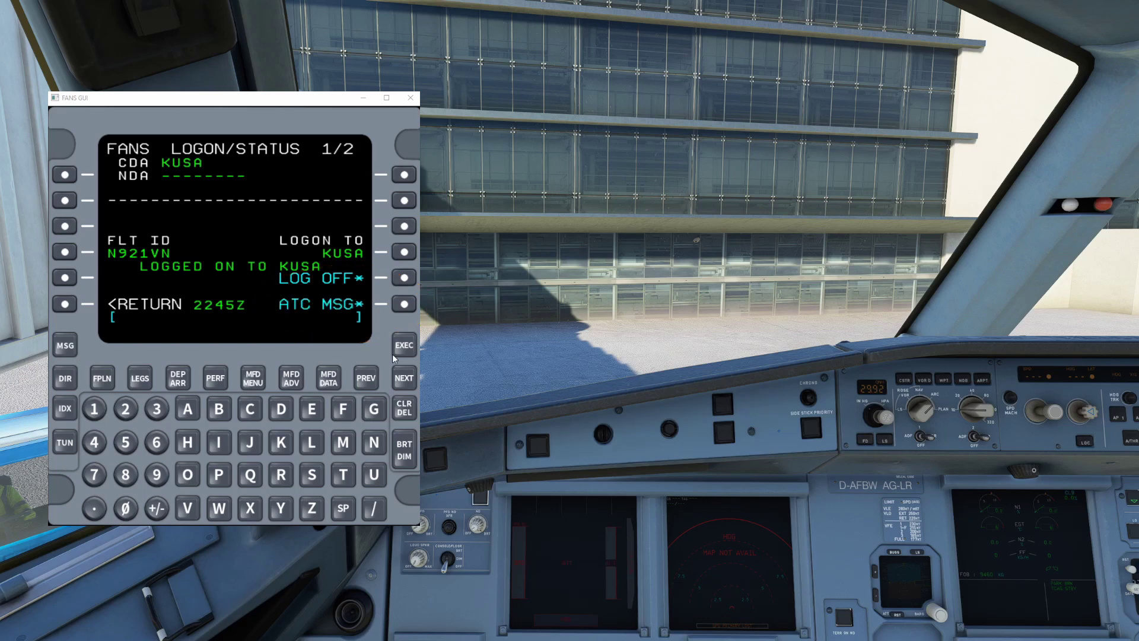
# Open the waiting ATC MSG with the KLAX clearance via FTHIL3.FRA
pyautogui.click(404, 305)
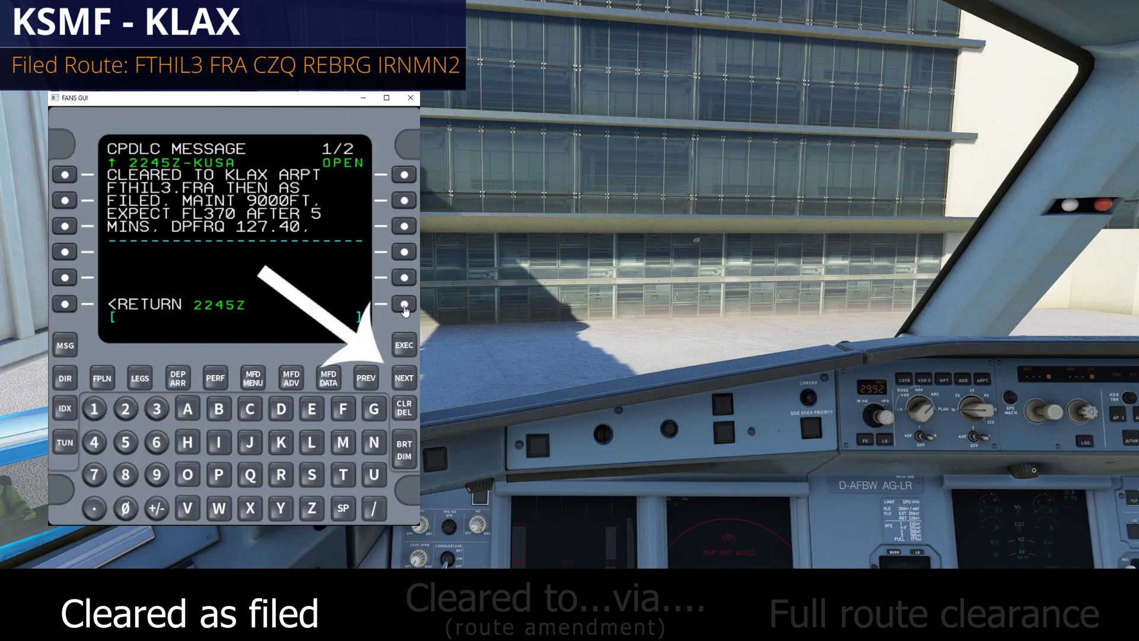
# On page 2/2 of the KLAX clearance, reply standby, then begin a reject
pyautogui.click(413, 383)
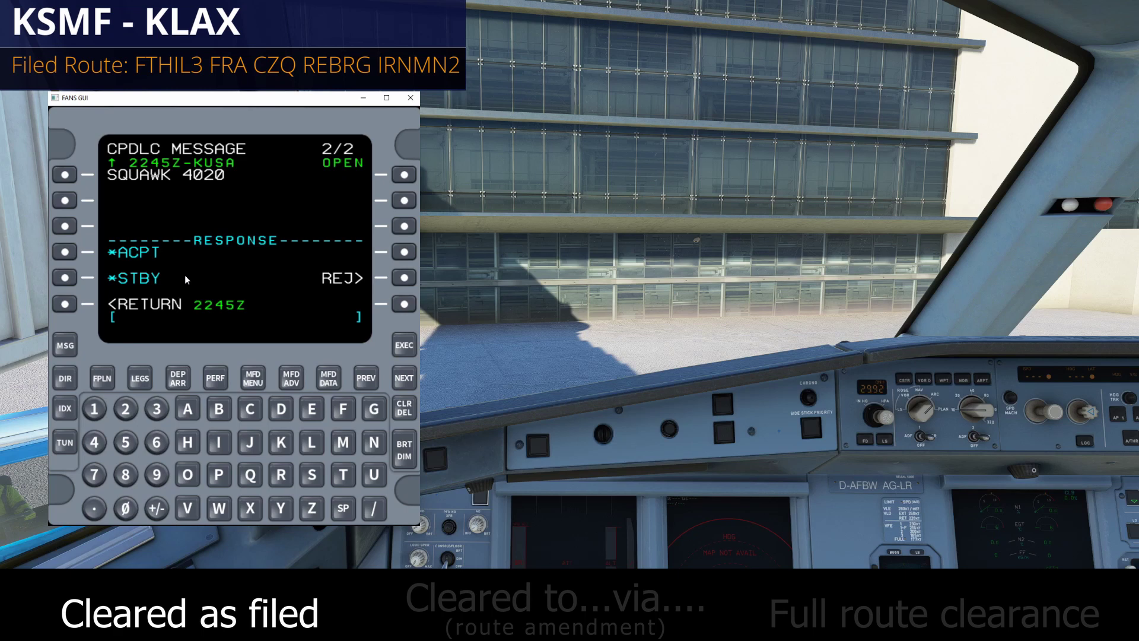
pyautogui.click(64, 277)
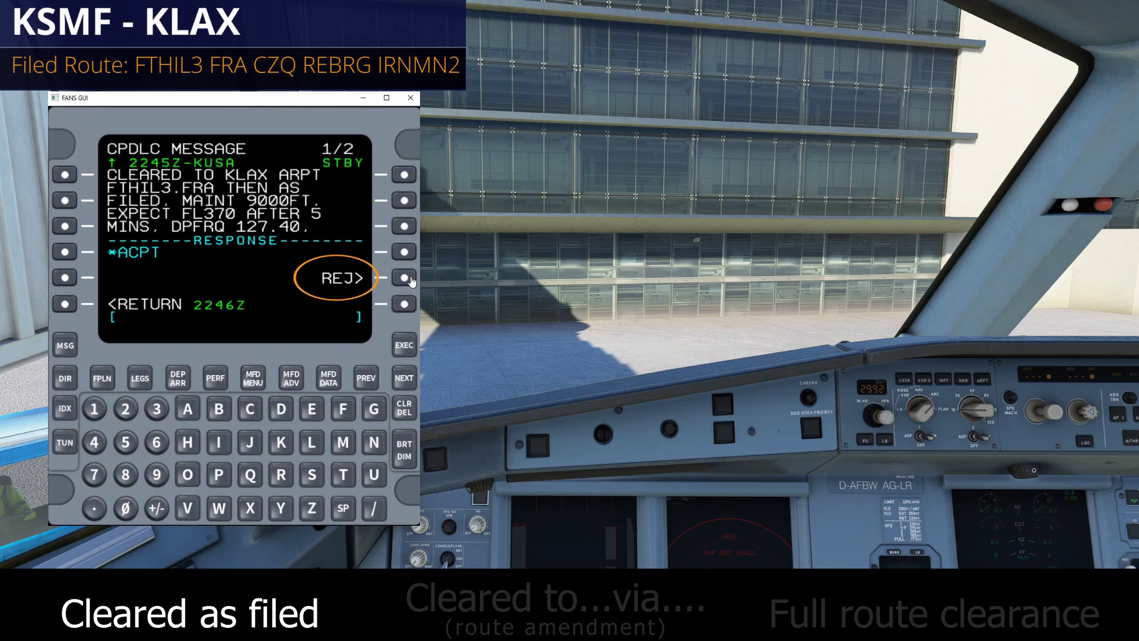
pyautogui.click(404, 278)
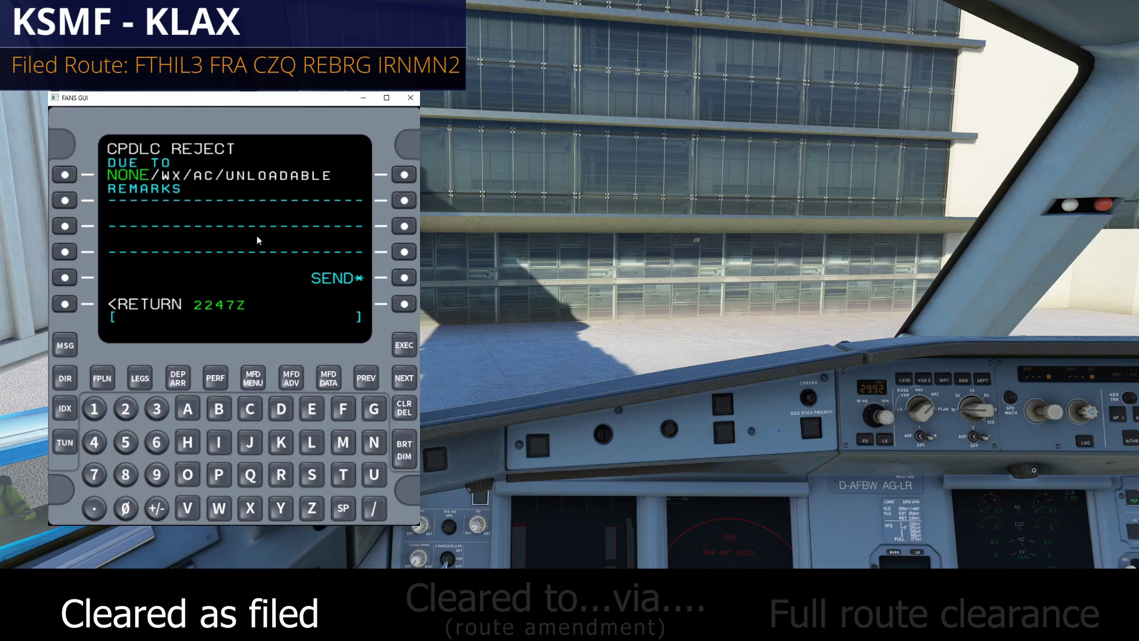
# Send the rejection of the KLAX clearance from the CPDLC REJECT page
pyautogui.click(404, 278)
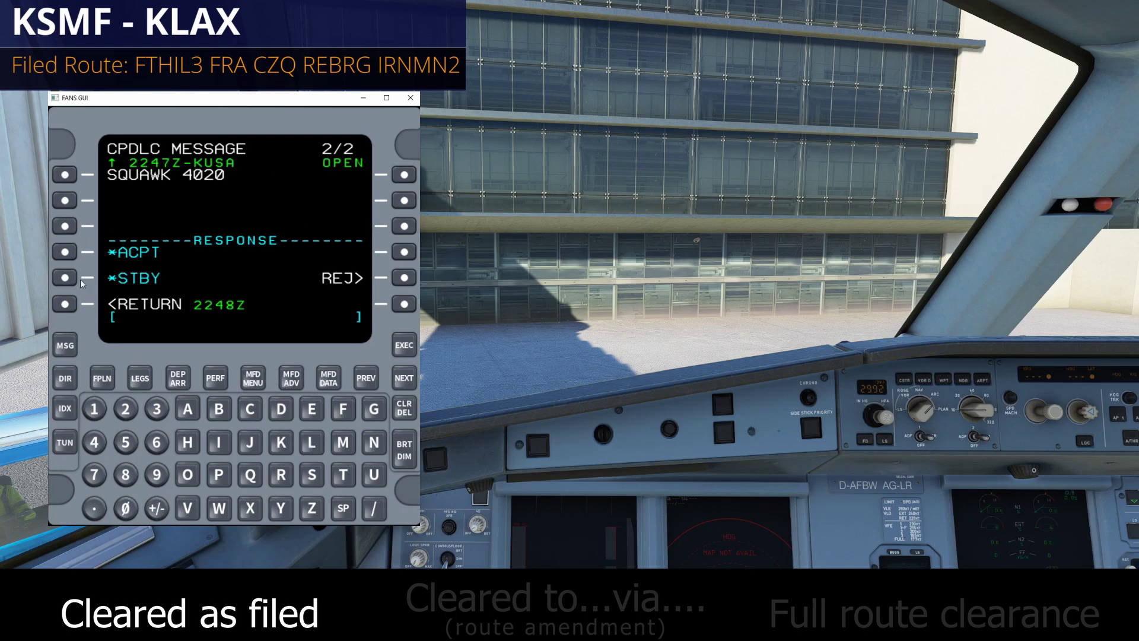
# Accept the reissued clearance with squawk 4020
pyautogui.click(64, 253)
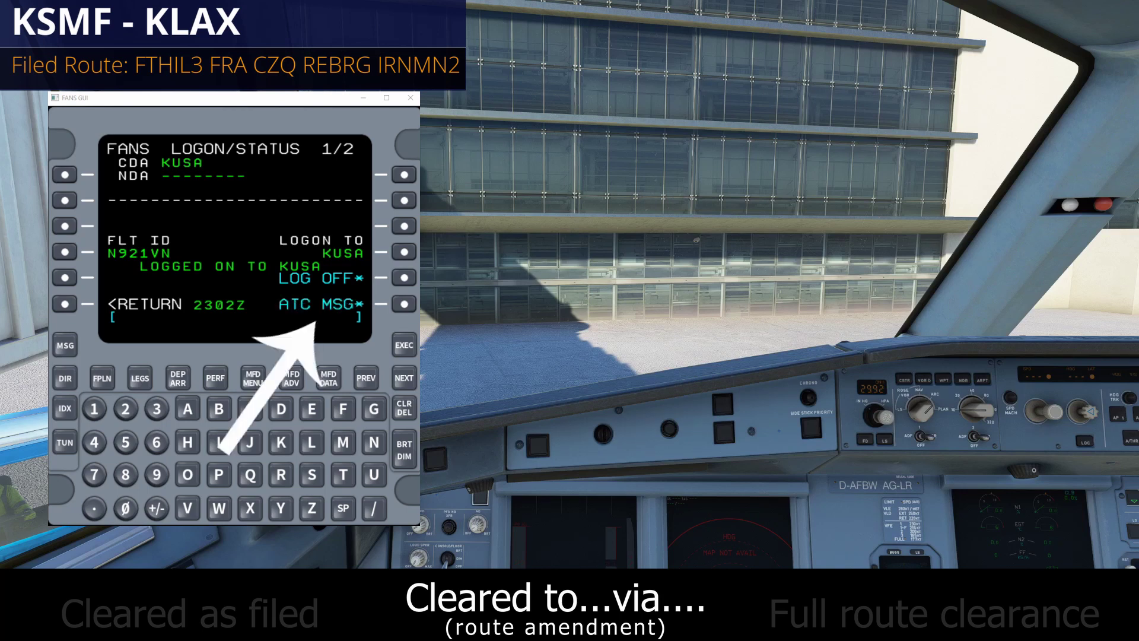
# Open the 2302Z KUSA clearance to CZQ via FTHIL3.FRA, maintain 9000FT, expect FL370
pyautogui.click(404, 305)
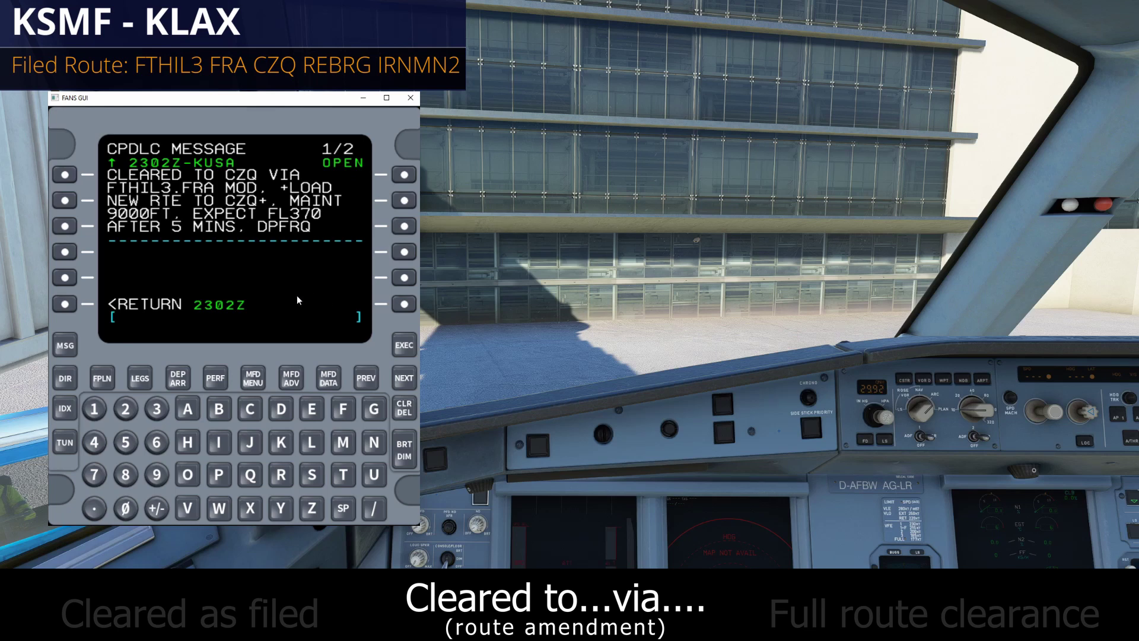
# Accept the CZQ route-amendment clearance from its second page with ACPT
pyautogui.click(404, 378)
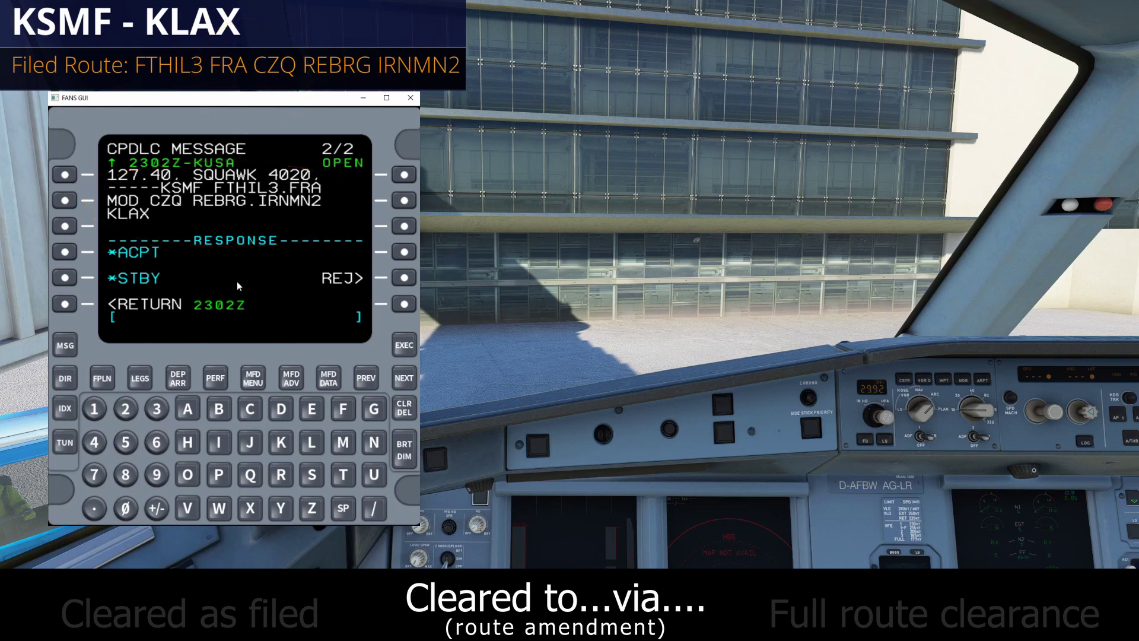
pyautogui.click(66, 254)
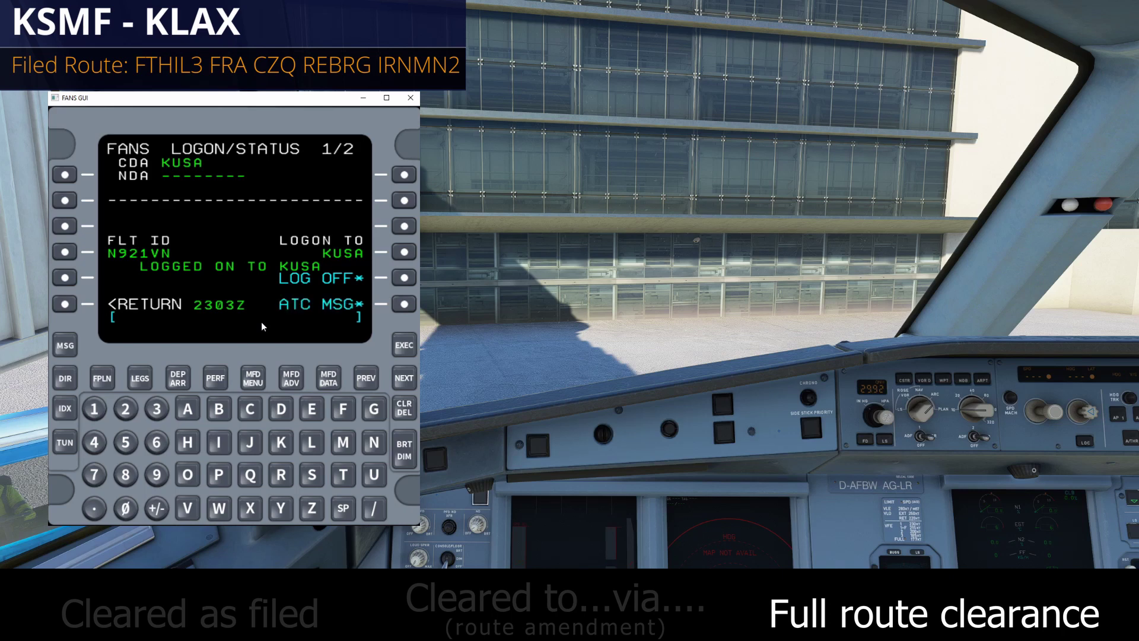
# Open the 2303Z KUSA full-route clearance: SAC AVE SMO to KLAX, maintain 9000FT
pyautogui.click(409, 306)
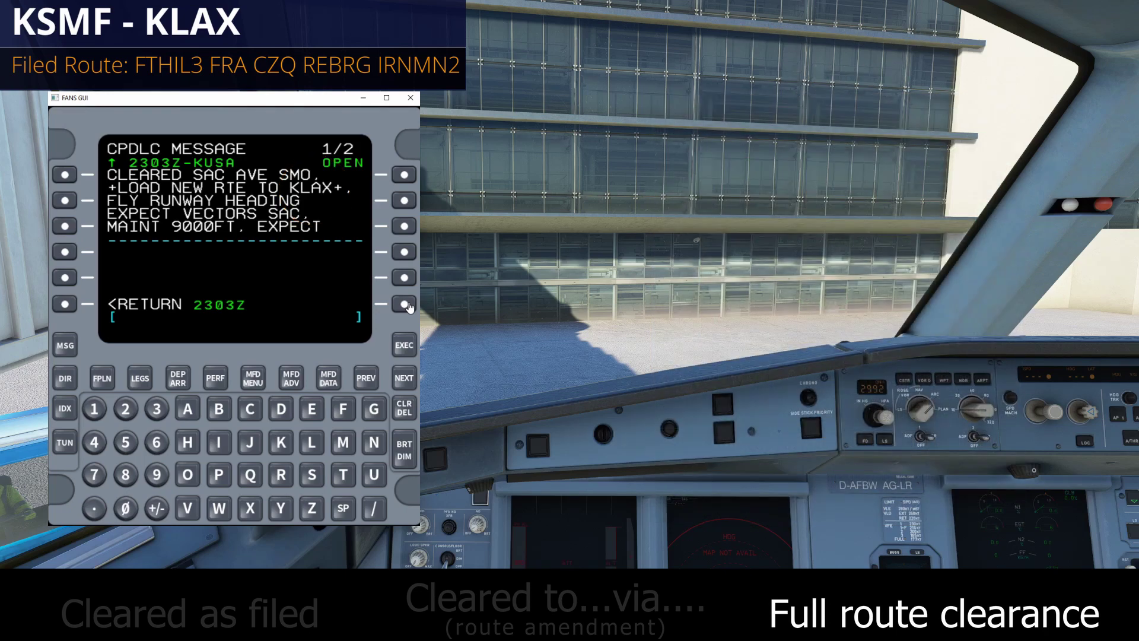
# Accept the 2303Z KUSA full-route clearance to KLAX from page 2/2 with ACPT
pyautogui.click(399, 377)
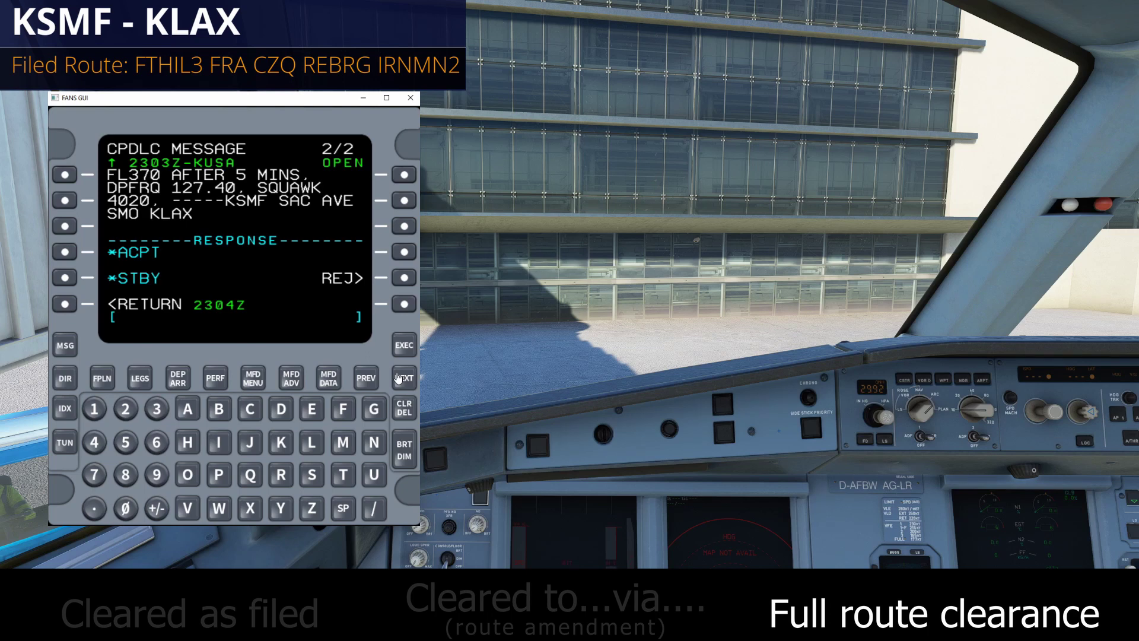
pyautogui.click(66, 253)
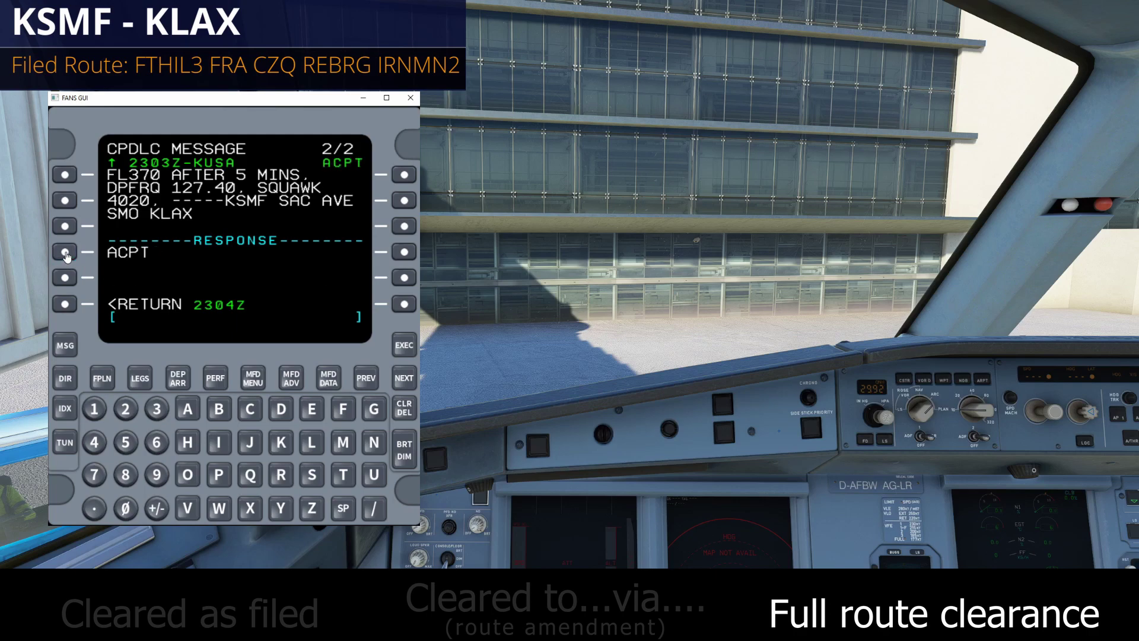